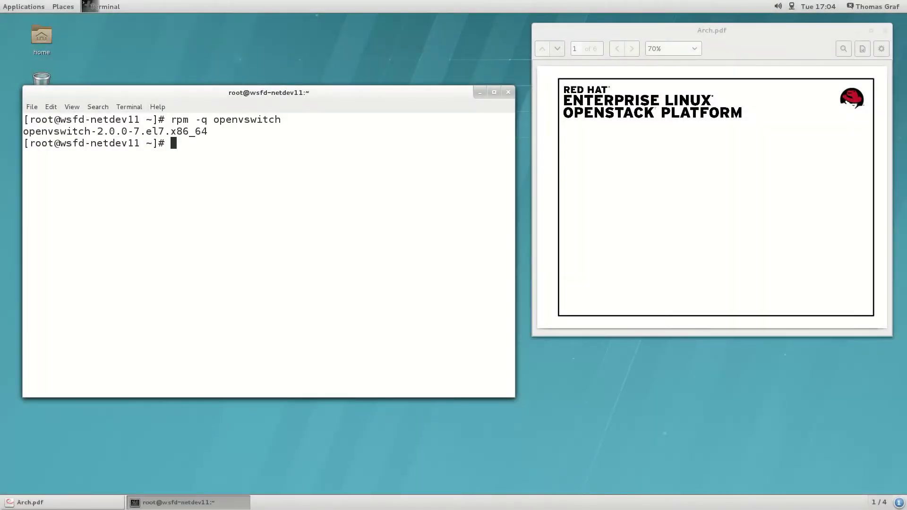
text(systemctl enable openvswitch)
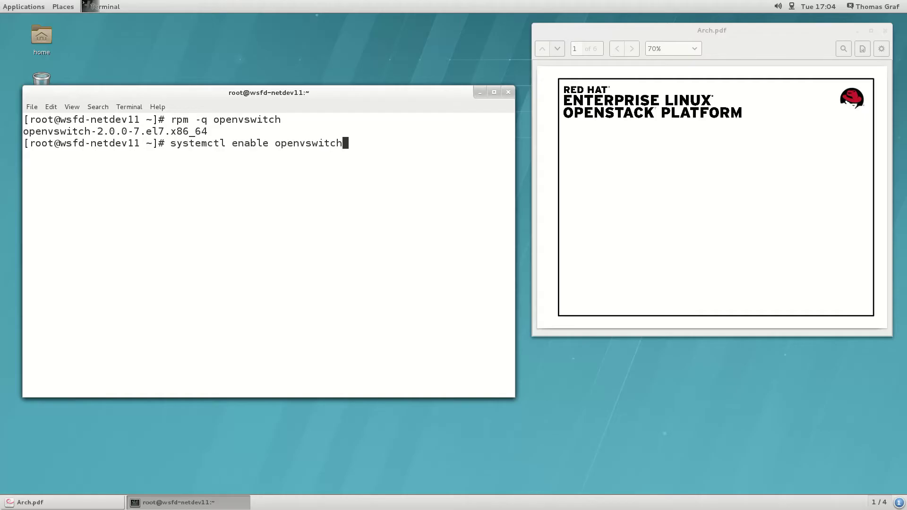
Enable, start and verify the openvswitch service, view the OVS configuration, and add bridge br0
key(Return)
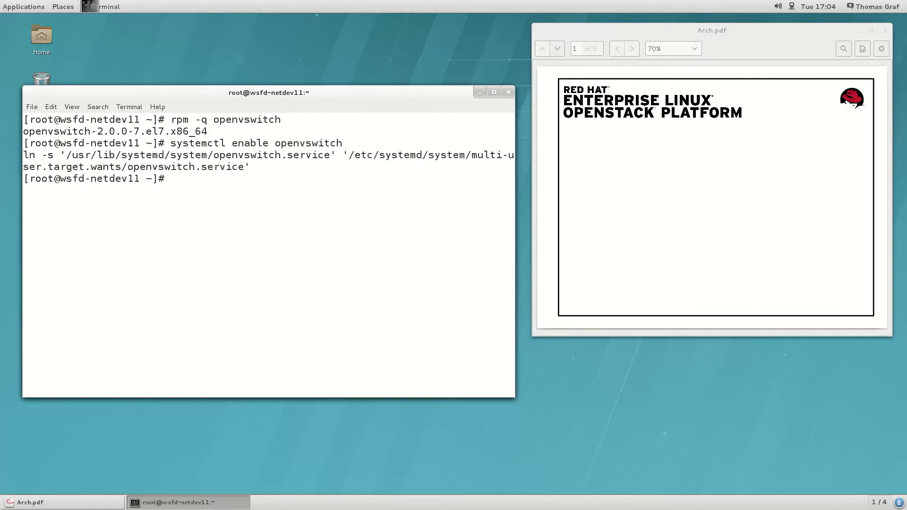
text(systemctl start openvswitch)
key(Return)
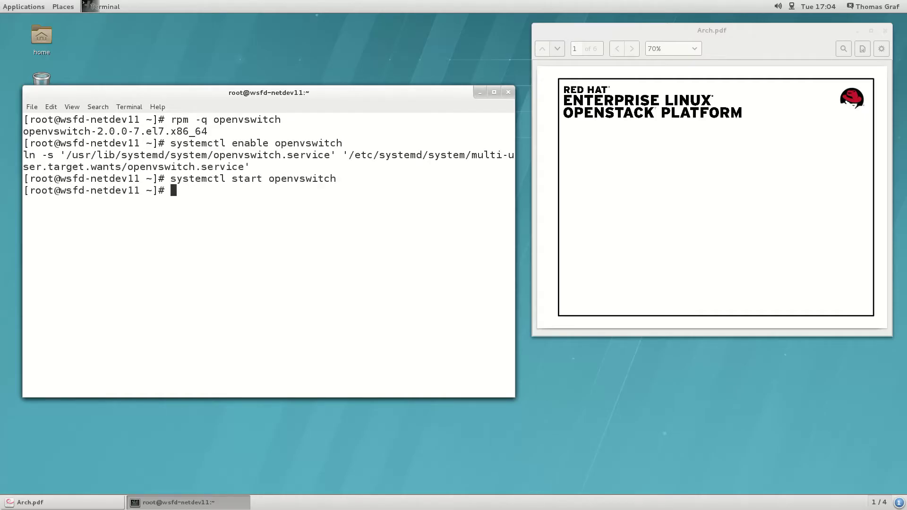
text(systemctl status openvswitch)
key(Return)
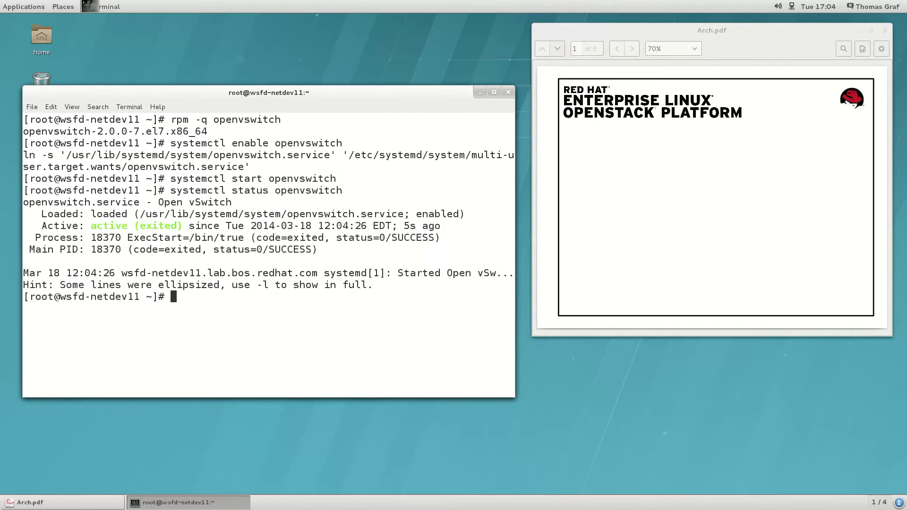
text(ovs-vsctl show)
key(Return)
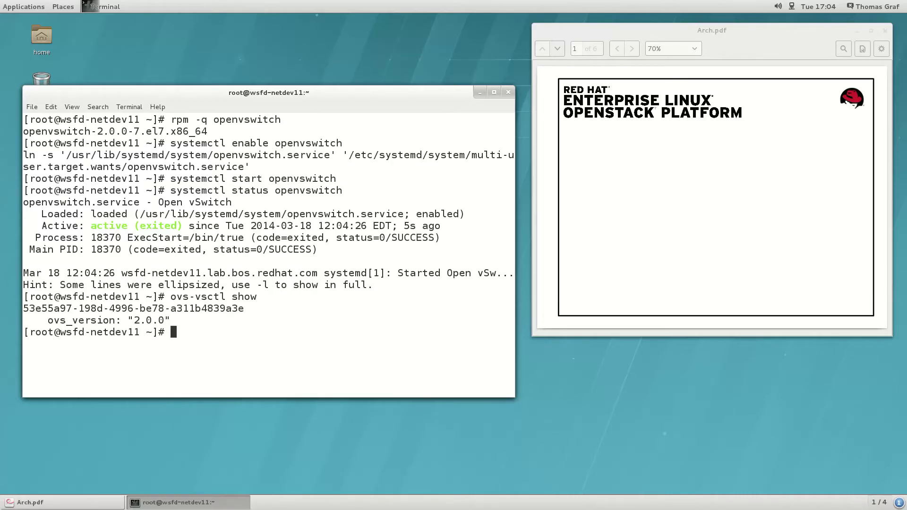
text(ovs-vsctl add-br br0)
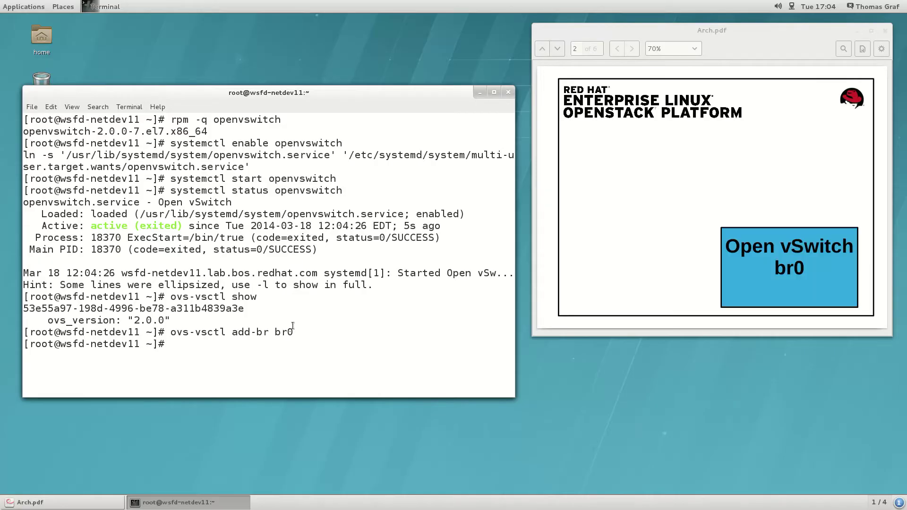
text( [root@wsfd-netdev11 ~]# ovs-vsctl show)
key(Return)
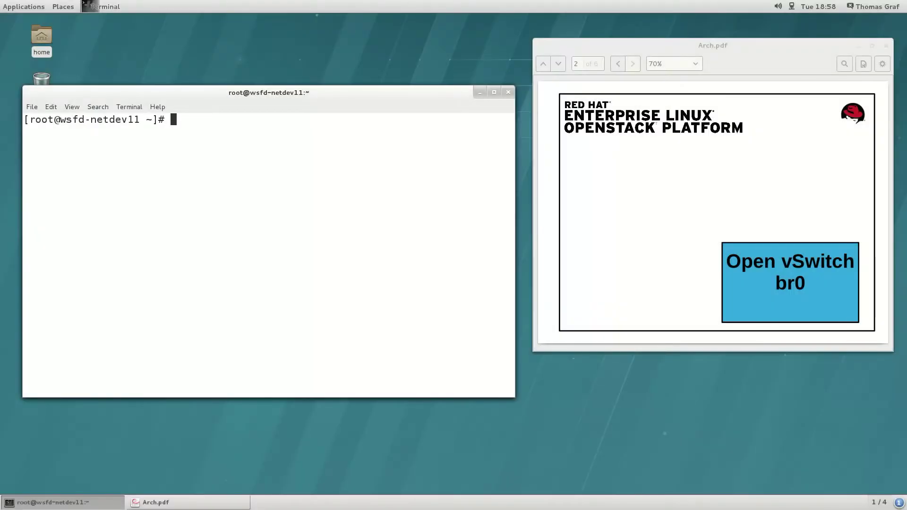
text(virsh list)
Confirm both VMs are running and that 20.10.1.1 routes via virbr0 and answers pings
key(Return)
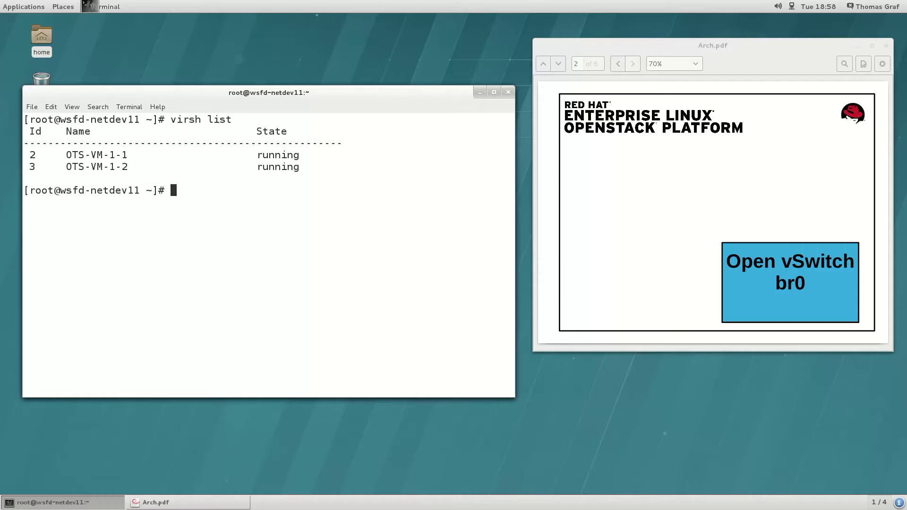
key(Page_Down)
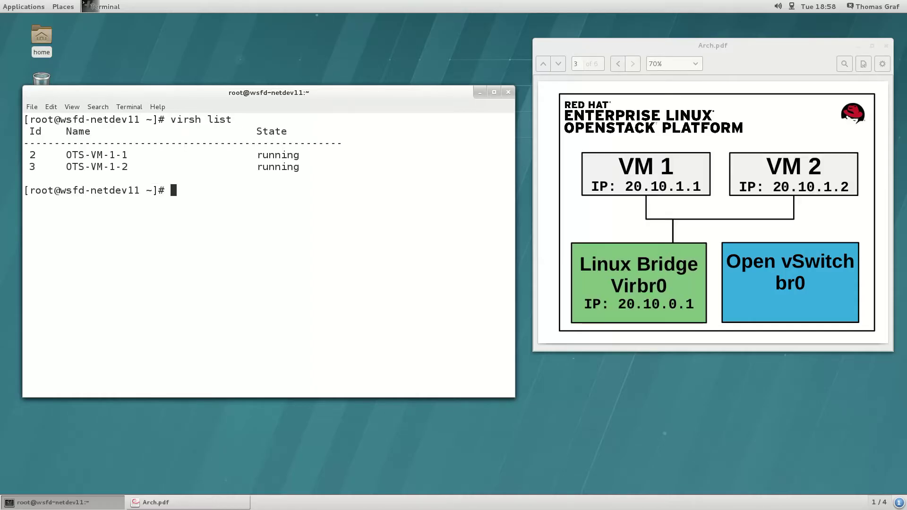
text(ip route get 20.10.1.1)
key(Return)
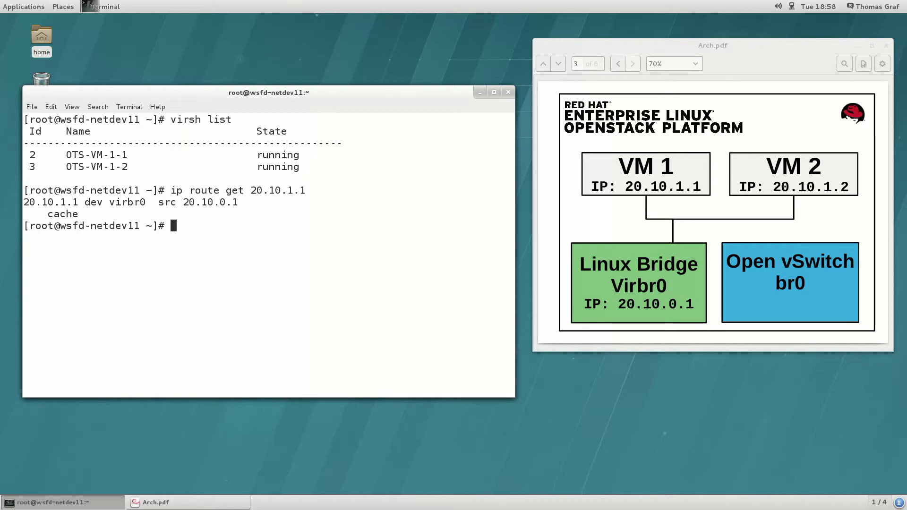
text(ping 20.10.1.1)
key(Return)
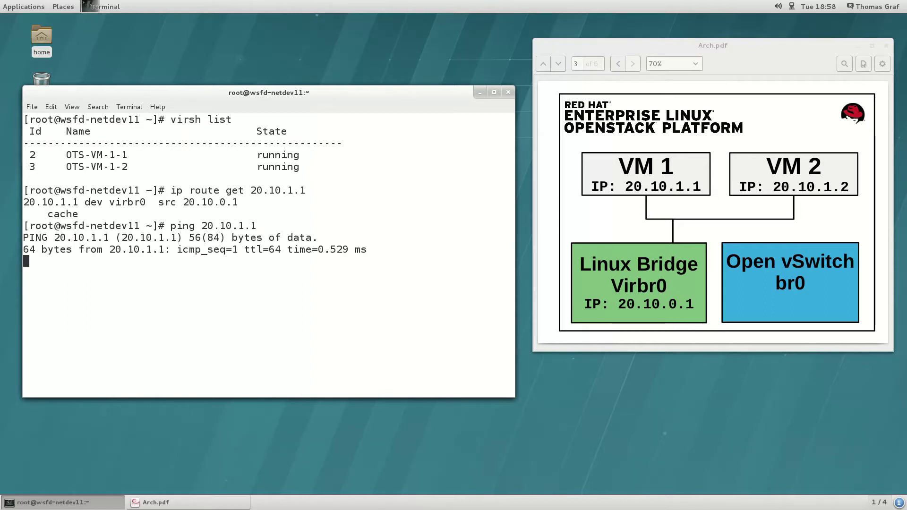
key(ctrl+c)
text(ssh 20.10.1.1)
SSH into VM 1 at 20.10.1.1, confirm virt-what reports KVM, and log out
key(Return)
text(virt-what)
key(Return)
key(ctrl+d)
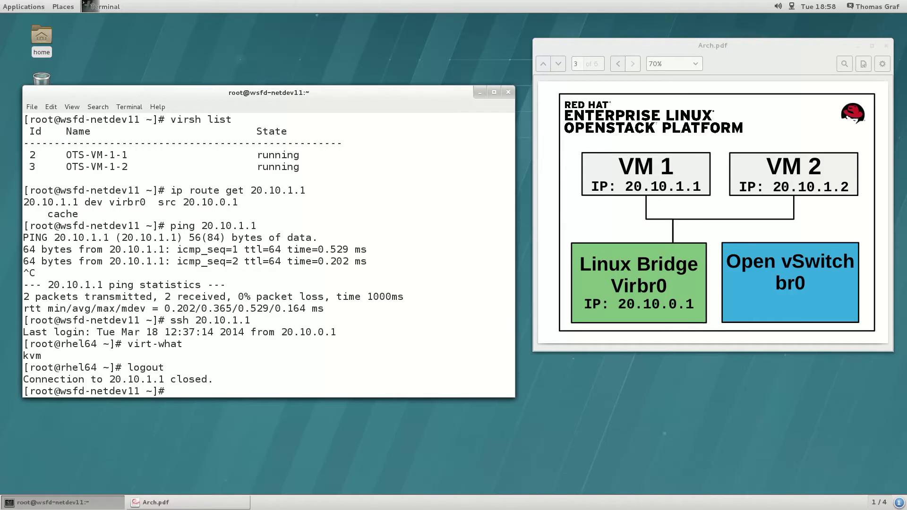
text(virsh shutdown OTS-VM-1-1)
Shut down OTS-VM-1-1 and OTS-VM-1-2 with virsh shutdown
key(Return)
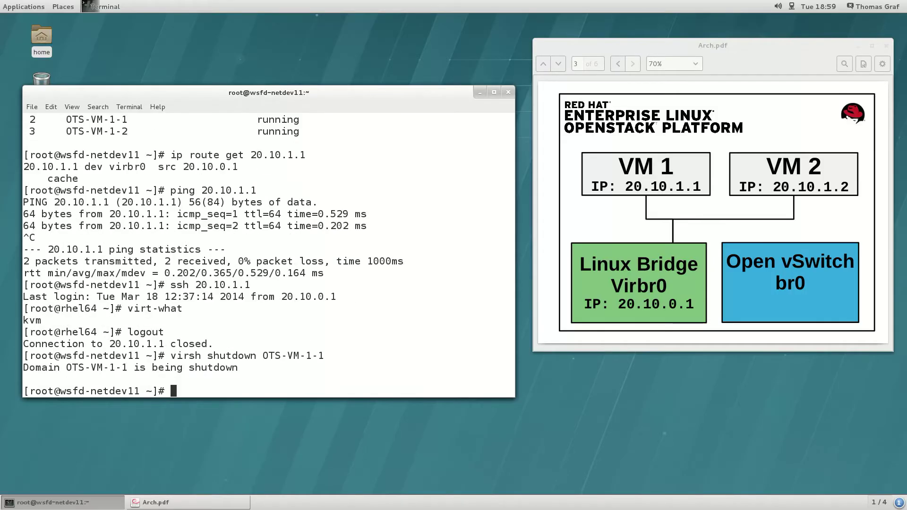
key(Up)
key(BackSpace)
text(2)
key(Return)
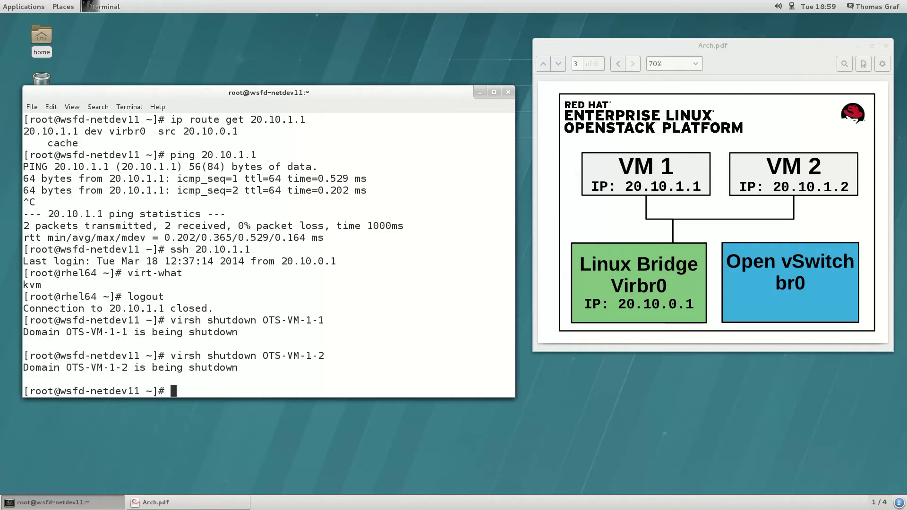
text(virsh edit OTS-VM-1-1)
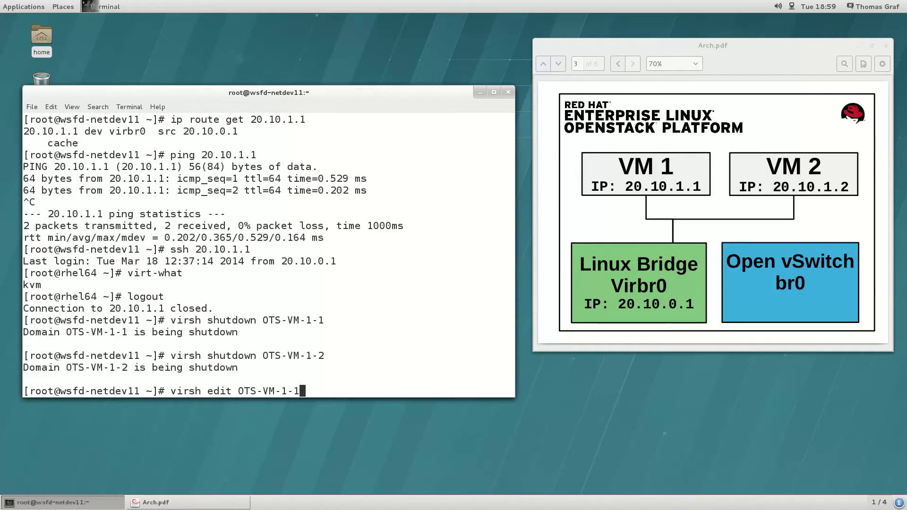
Open OTS-VM-1-1's domain XML for editing and locate its network interface block
key(Return)
text(/)
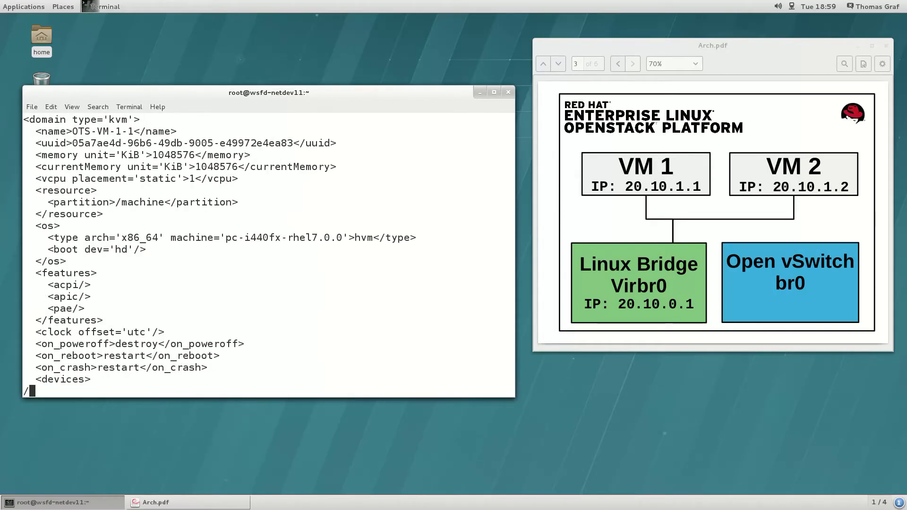
text(<int)
key(Return)
key(shift+v)
key(j)
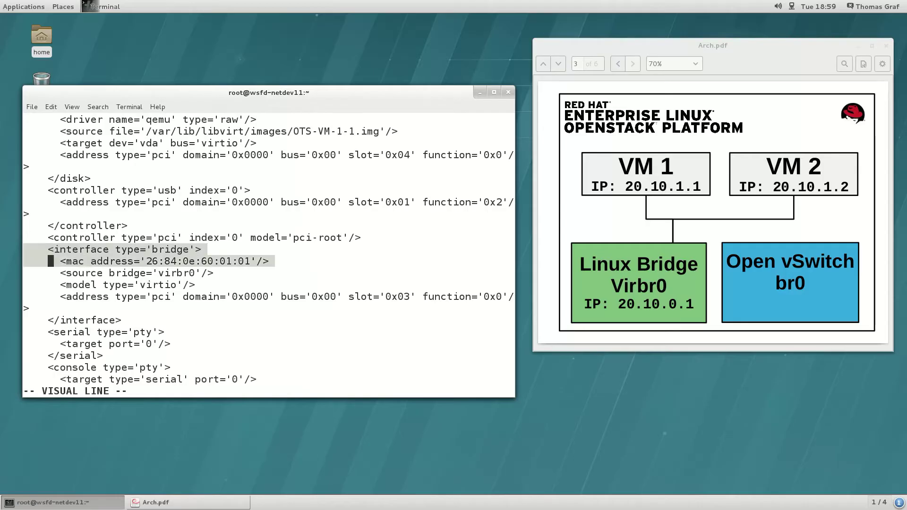
key(j)
key(j)
key(j)
key(j)
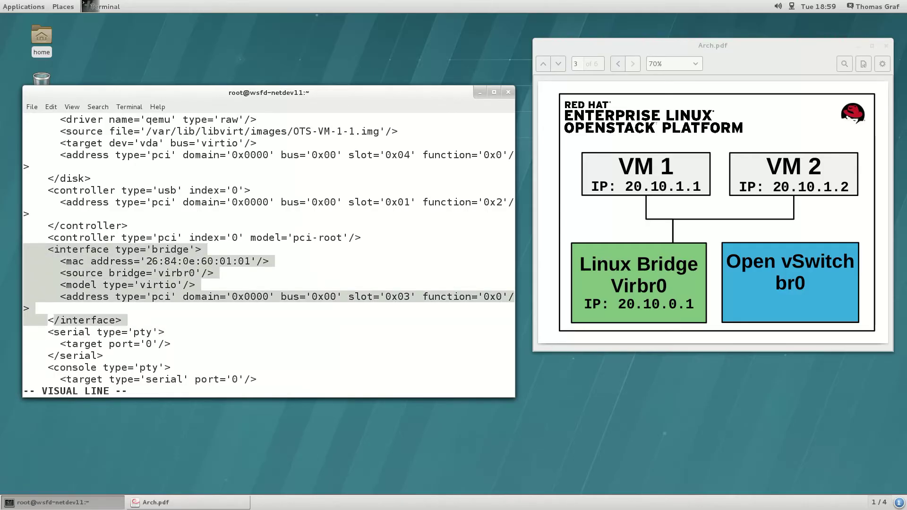
key(Escape)
Change the source bridge from virbr0 to br0, add an openvswitch virtualport, and save
key(f)
key(v)
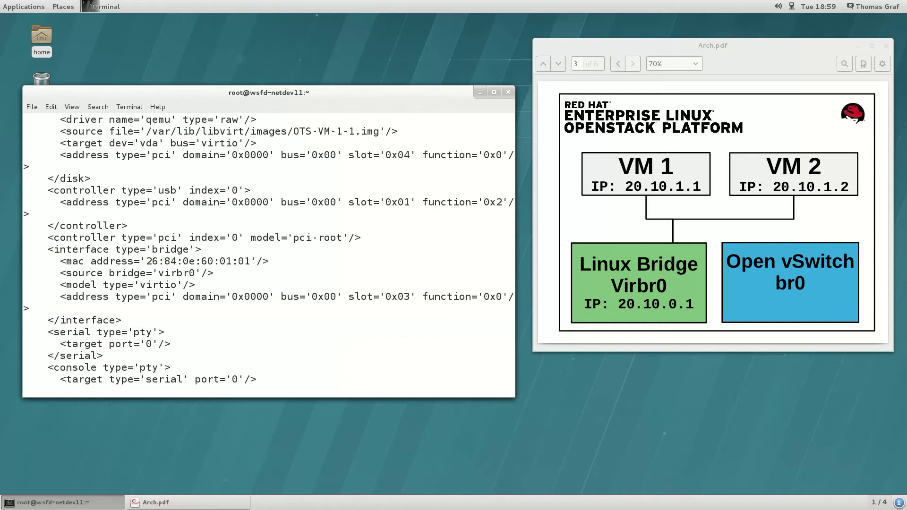
key(x)
key(x)
key(x)
key(A)
key(Return)
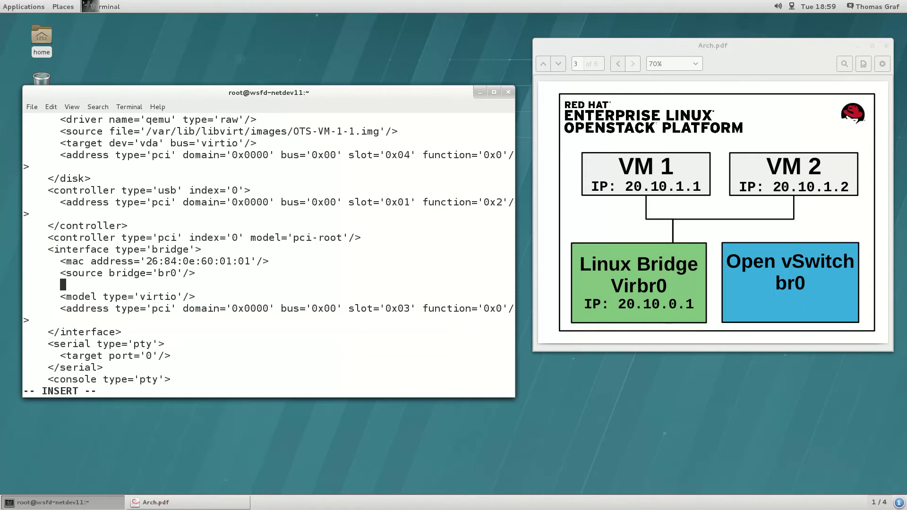
text(<virtualport type='openvswitch' />)
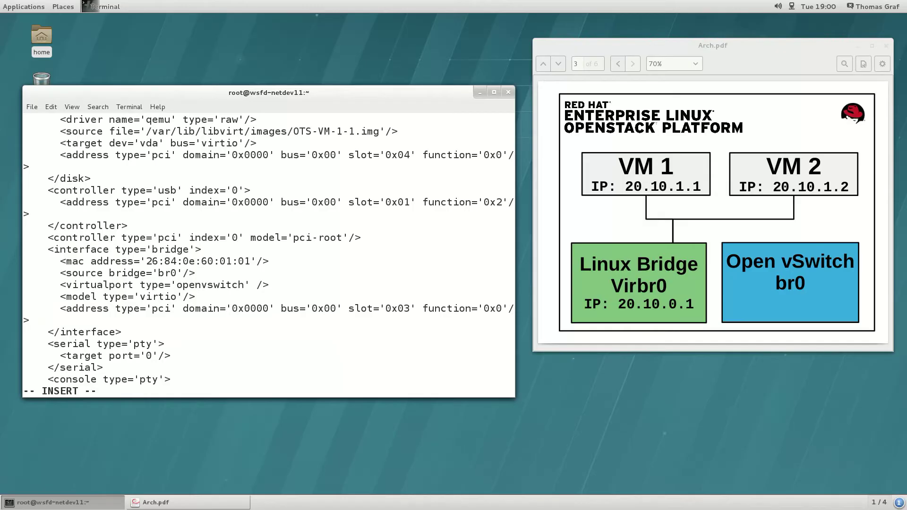
key(Escape)
text(:wq)
key(Return)
key(Up)
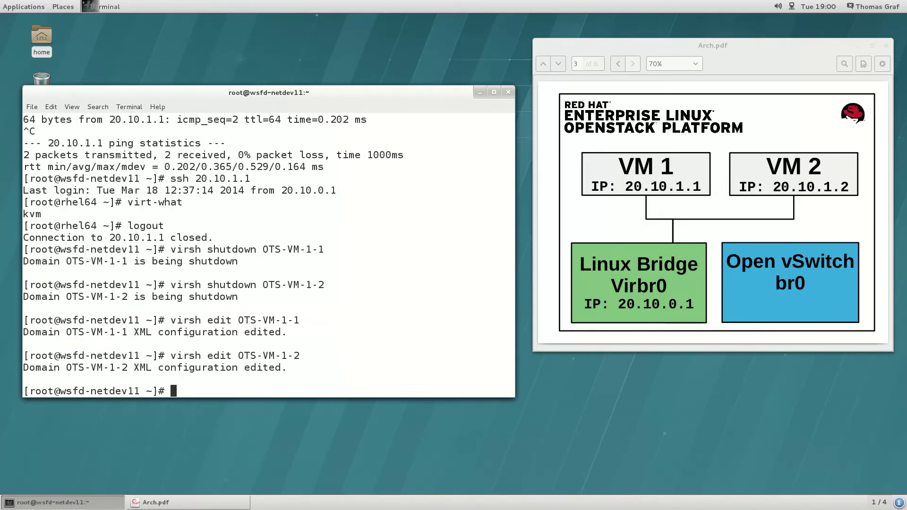
text(virsh start OTS-VM-1-1)
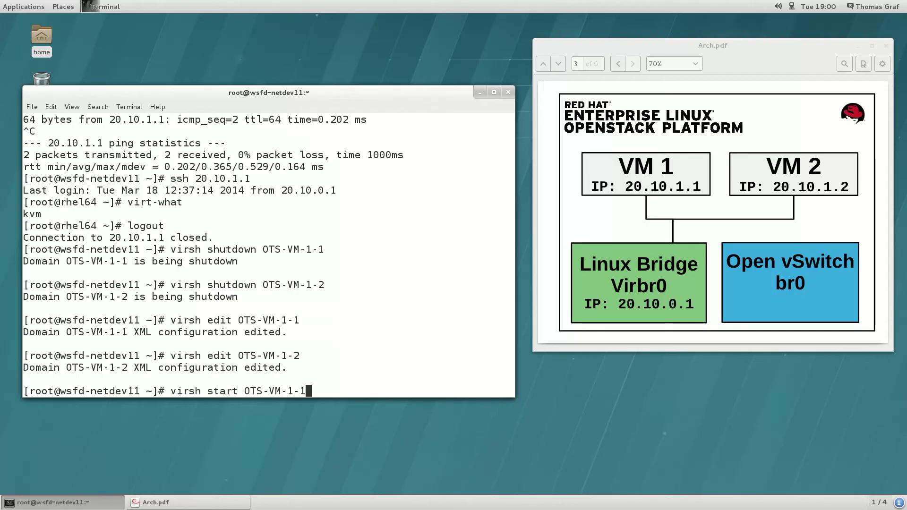
Start OTS-VM-1-1 and OTS-VM-1-2, and confirm ovs-vsctl show lists vnet0 and vnet1 on br0
key(Return)
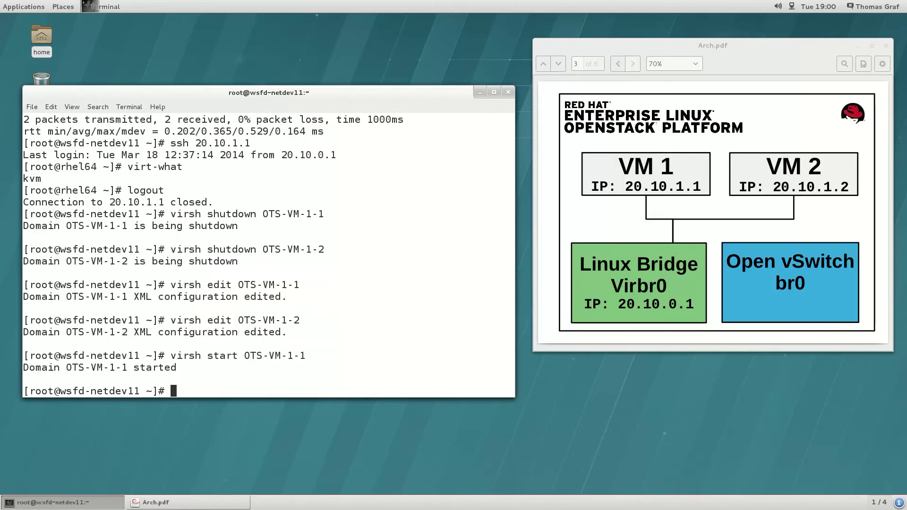
key(Up)
key(BackSpace)
key(Return)
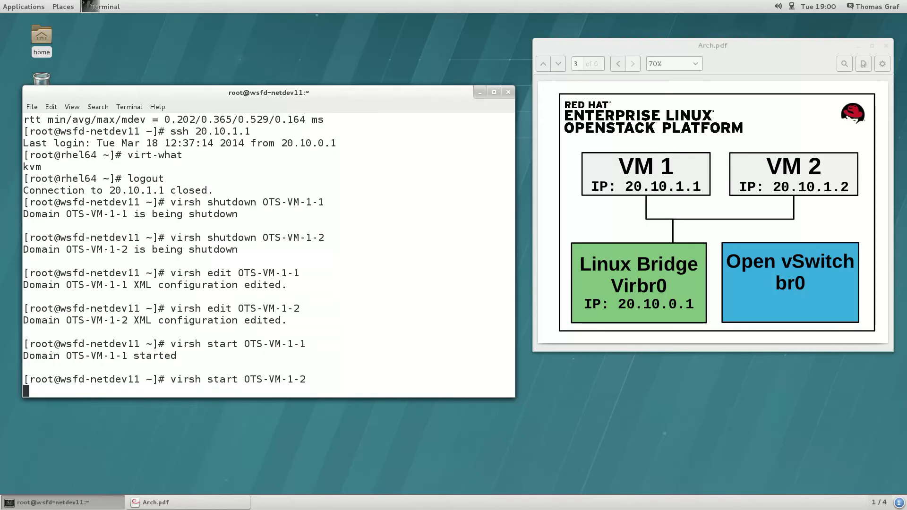
text(ovs-vsctl show)
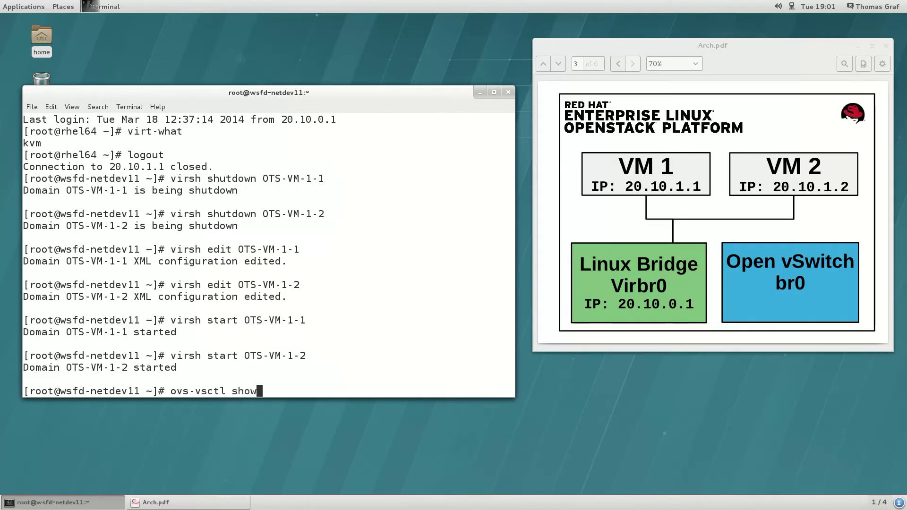
key(Return)
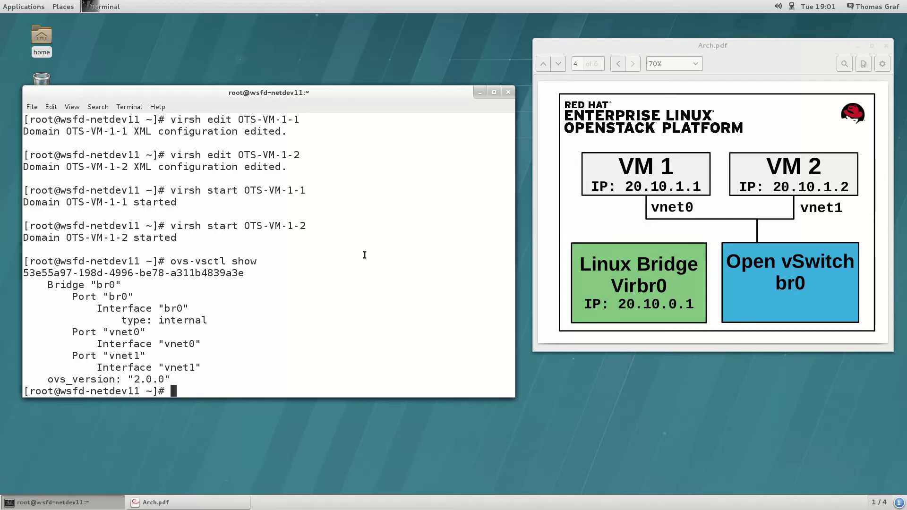
text(ip )
text(route get 20.10.1.1)
Check the route to 20.10.1.1, destroy the default network, and save ifcfg-int0 with 20.10.0.1
key(Return)
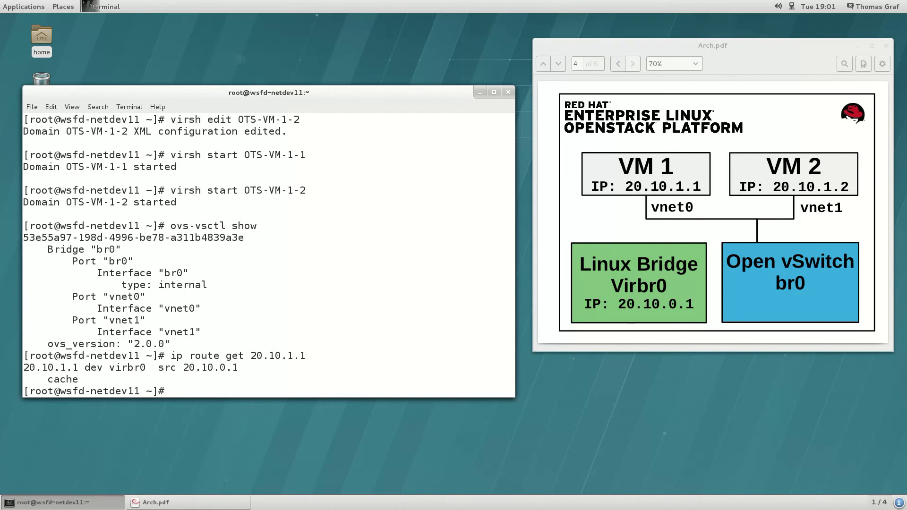
text(virsh net-destroy default)
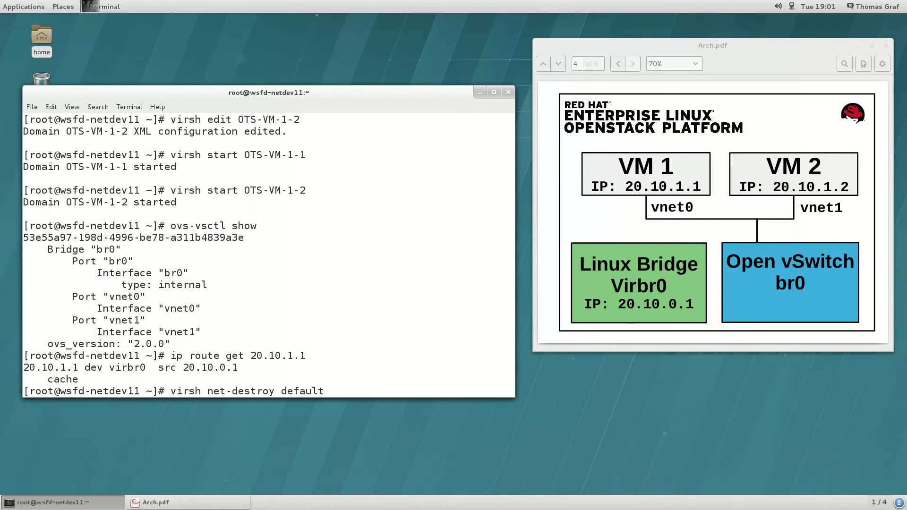
key(Return)
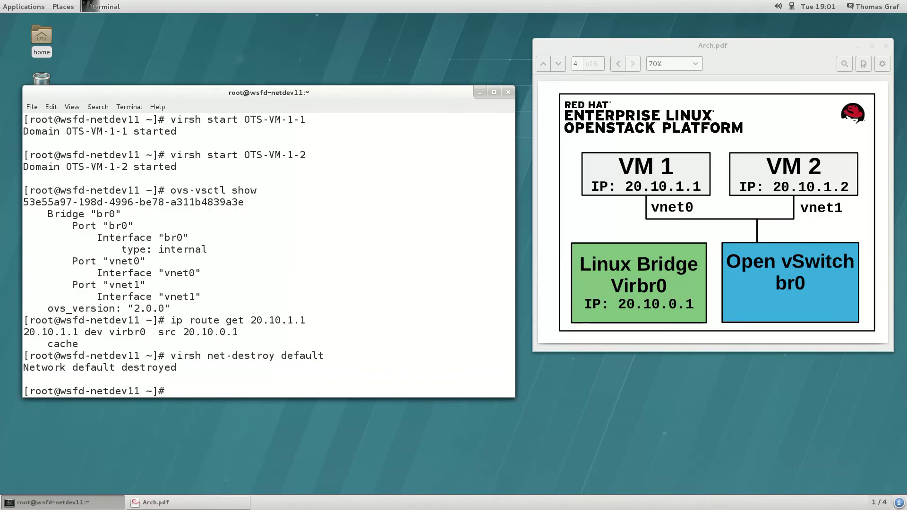
text(vim /etc/sysconfig/network-)
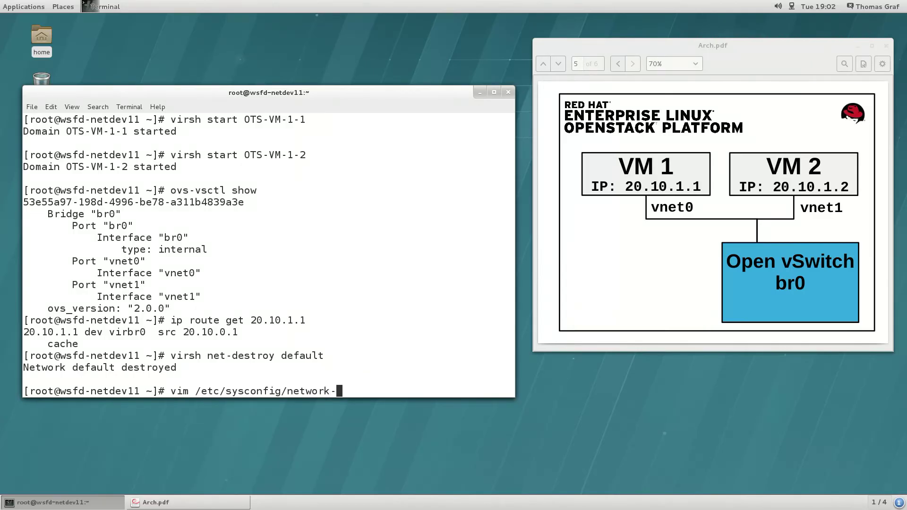
text(scripts/ifcfg-int0)
key(Return)
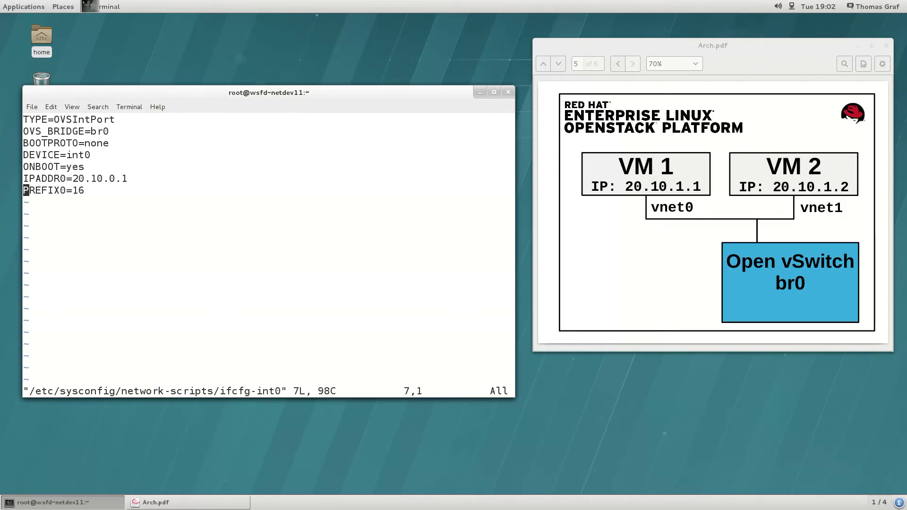
text(:wq)
key(Return)
text(ifup int0)
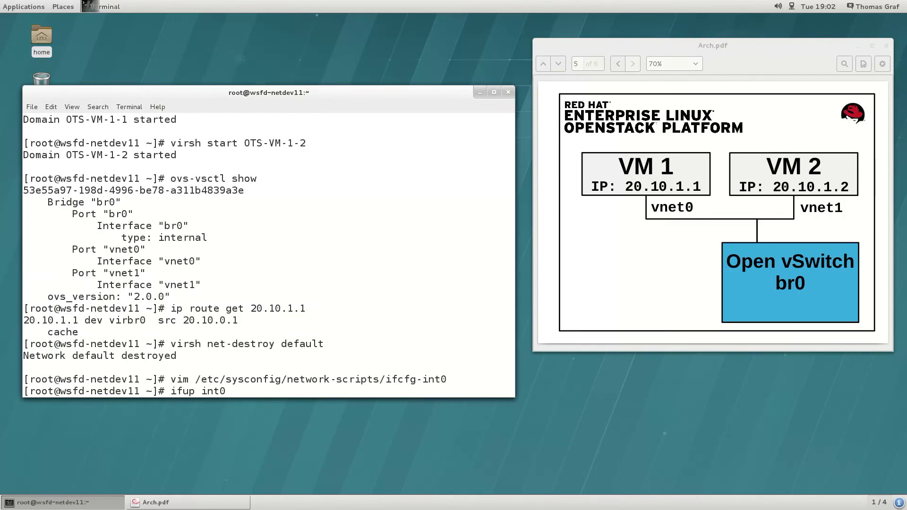
Bring up int0, confirm 20.10.1.1 routes through it, ping VM 1, and SSH in
key(Return)
text(ip route get 20.10.1.1)
key(Return)
text(p)
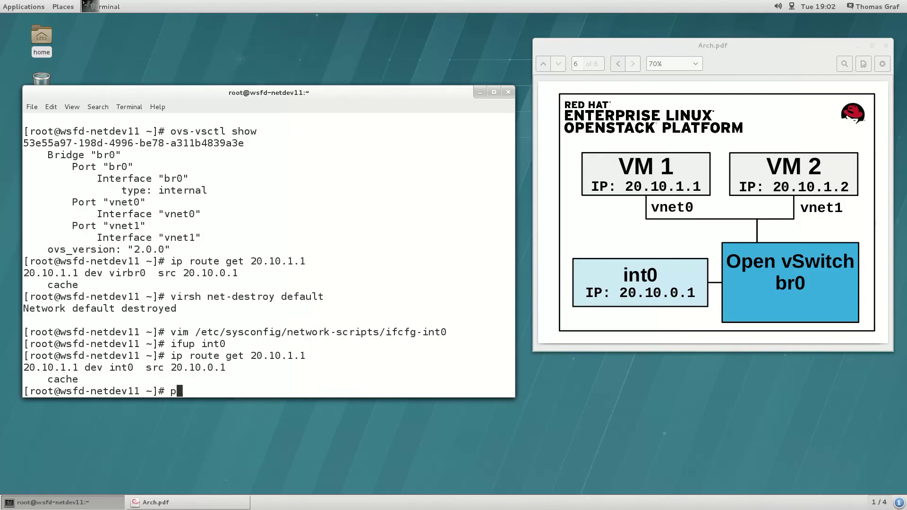
text(ing 20.10.1.1)
key(Return)
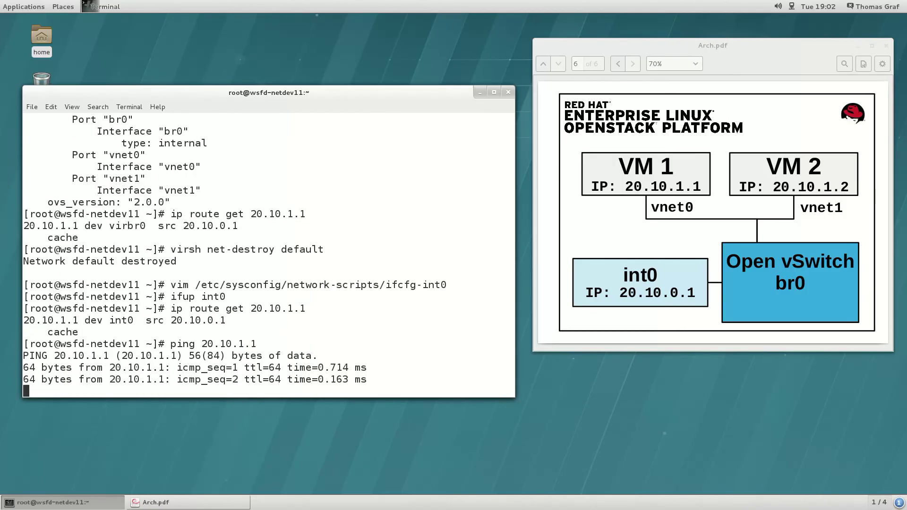
key(ctrl+c)
text(ssh 20.10.1.1)
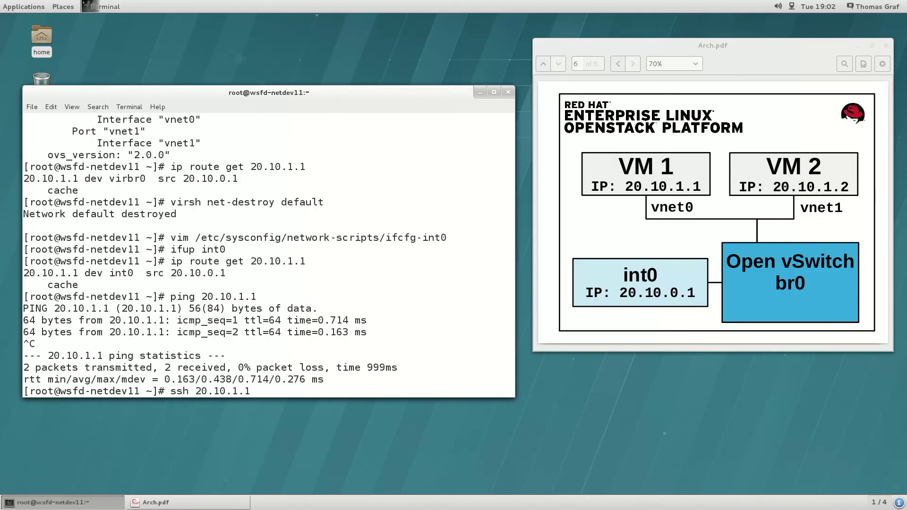
key(Return)
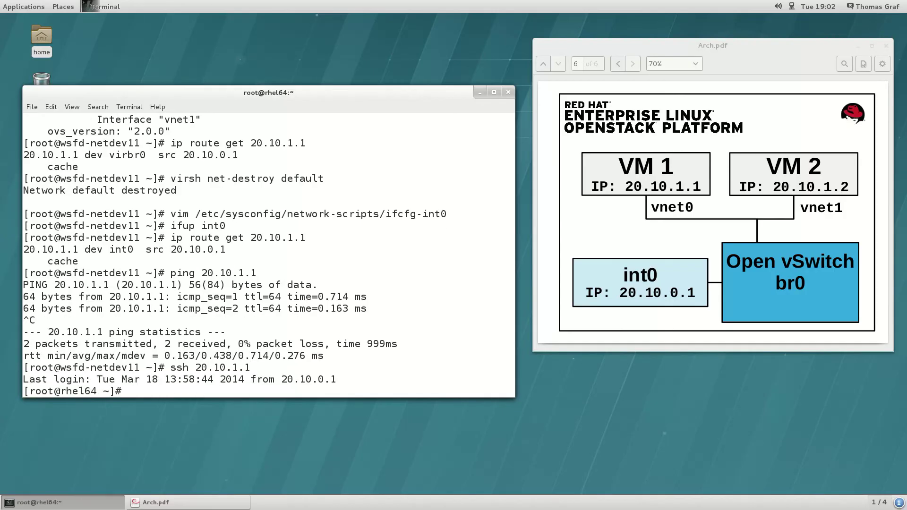